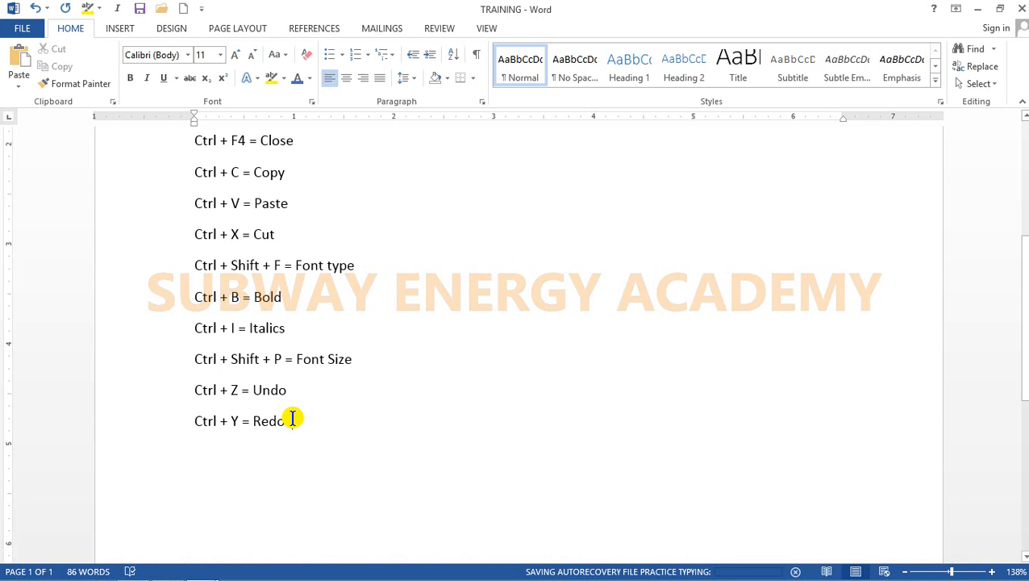
# Step: Switch to the PRACTICE TYPYING document and undo the last typed character
pyautogui.moveTo(201, 570)
pyautogui.click(249, 506)
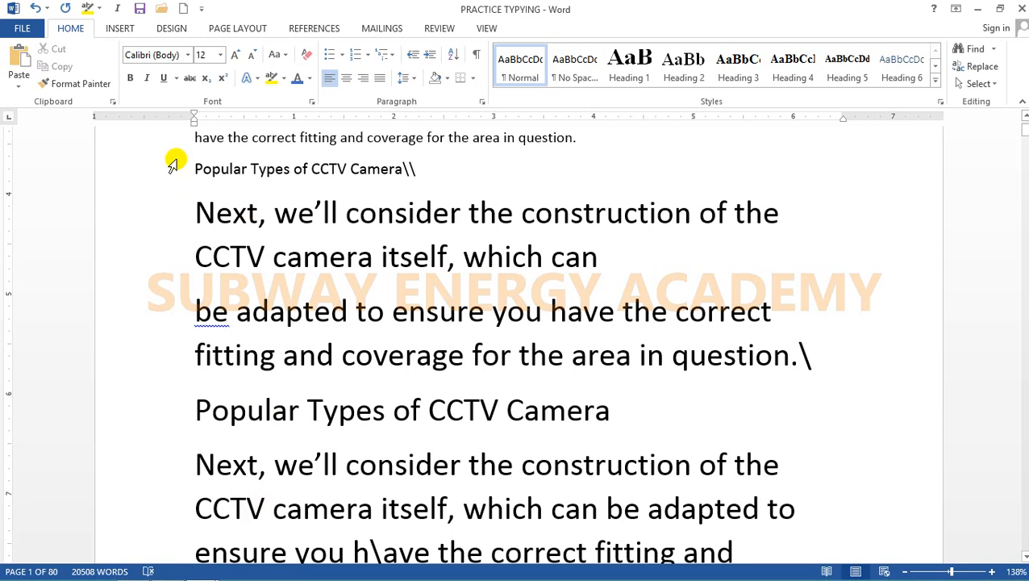
pyautogui.scroll(3, 347, 323)
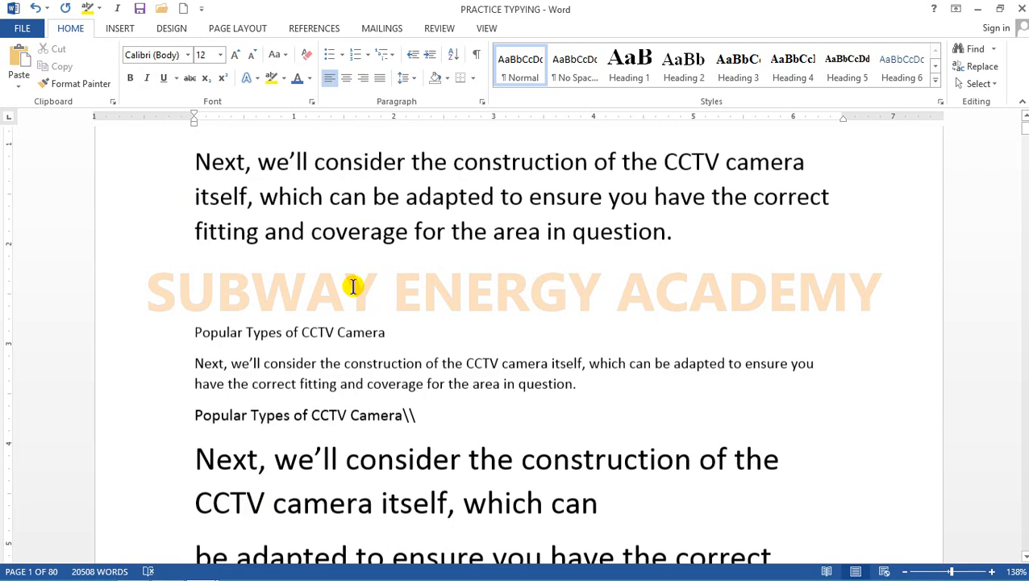
pyautogui.click(332, 341)
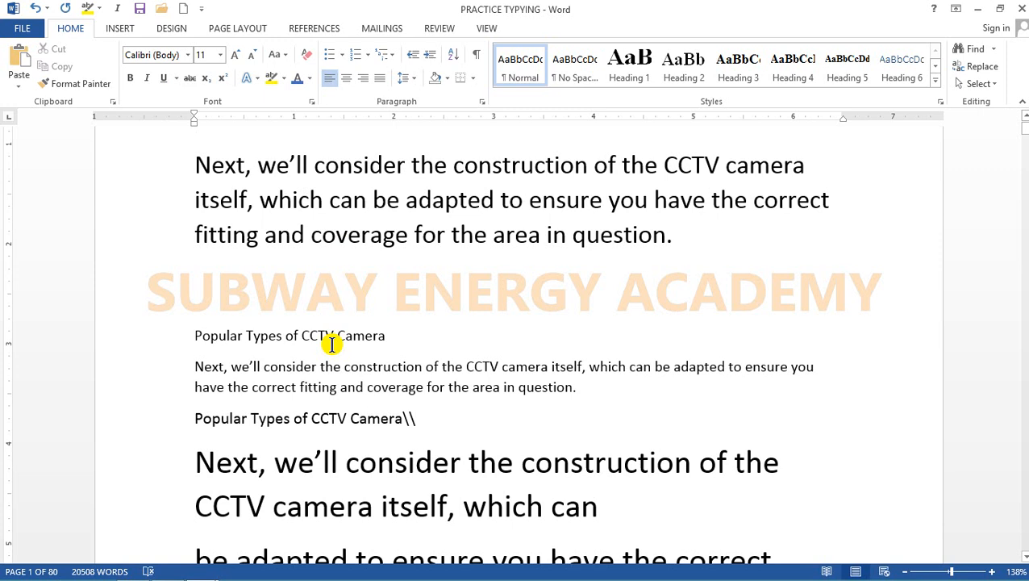
pyautogui.hotkey('ctrl', 'z')
# Step: Clear all formatting from the entire document text
pyautogui.hotkey('ctrl', 'a')
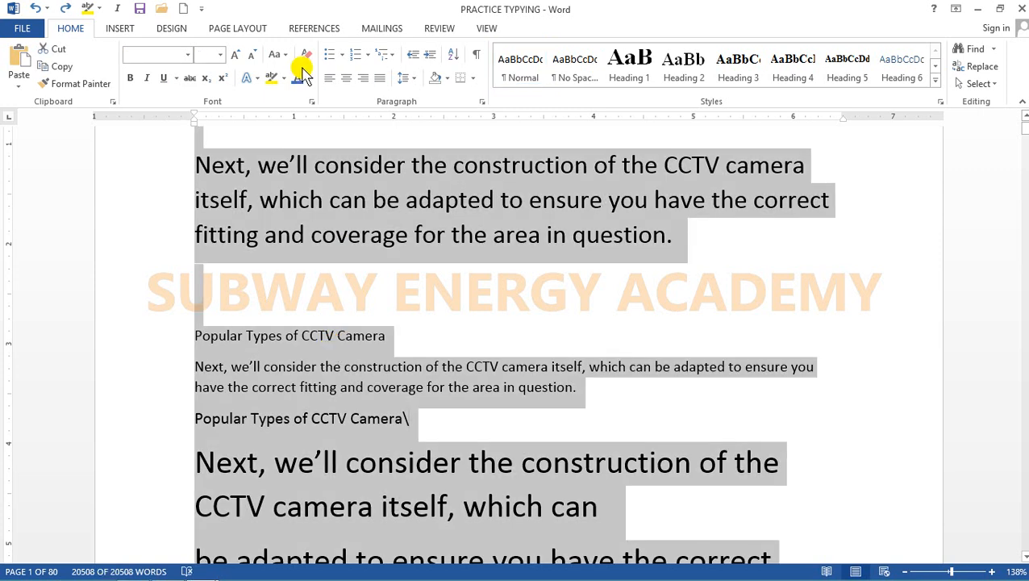
pyautogui.click(306, 270)
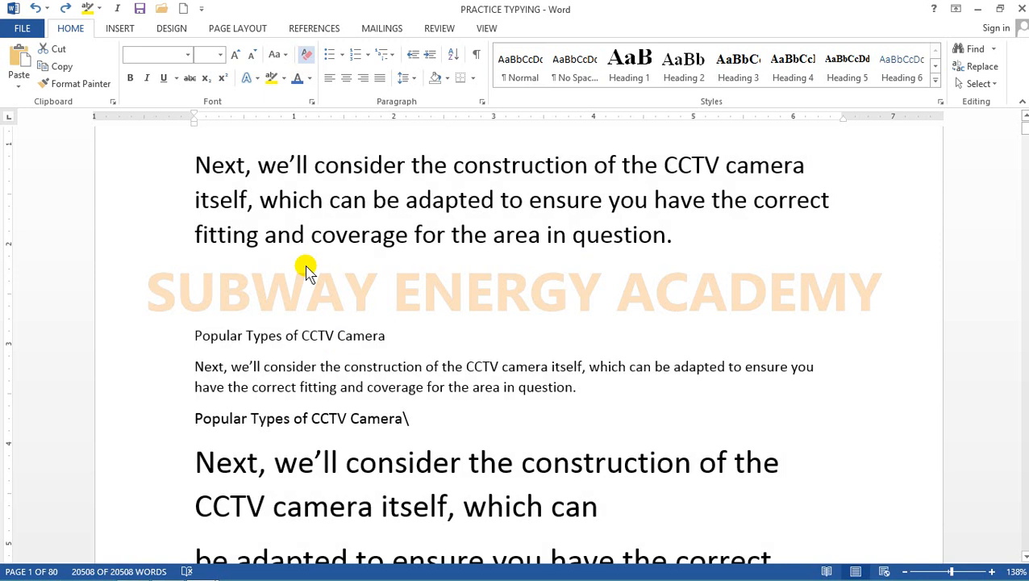
pyautogui.click(298, 259)
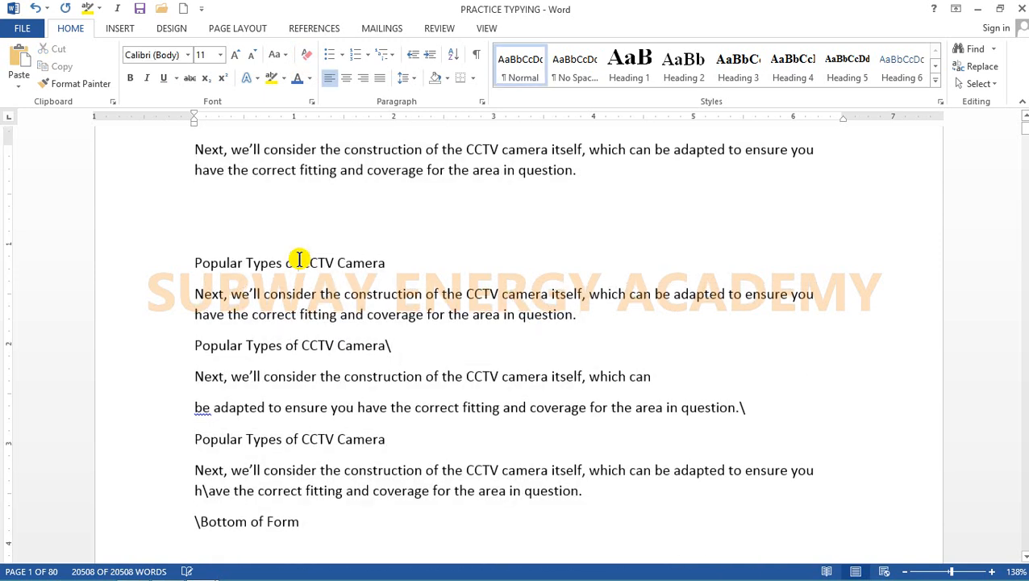
pyautogui.scroll(5, 299, 260)
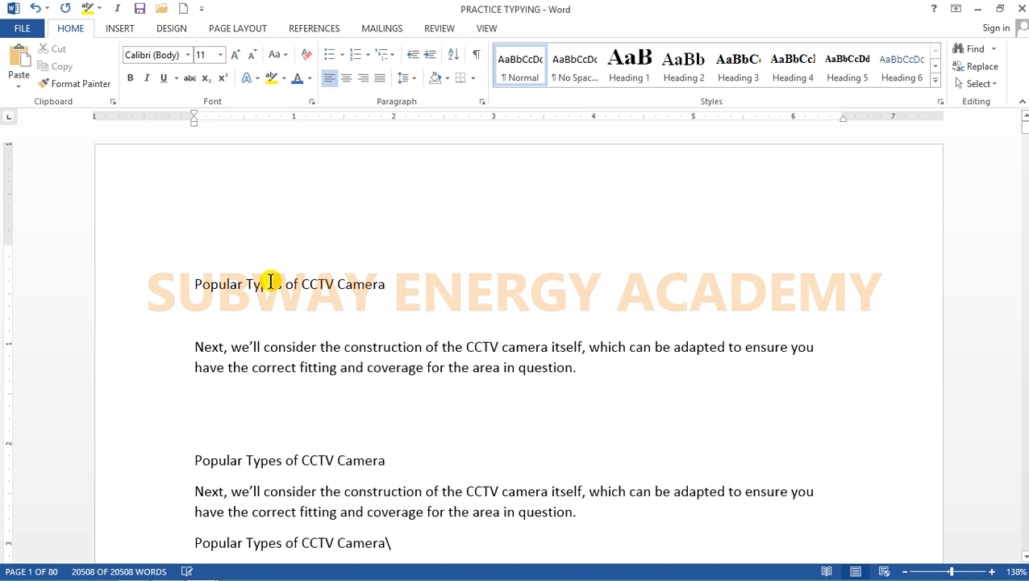
# Step: Apply a dotted underline to the first heading "Popular Types of CCTV Camera", and replace it with a single solid underline
pyautogui.click(168, 286)
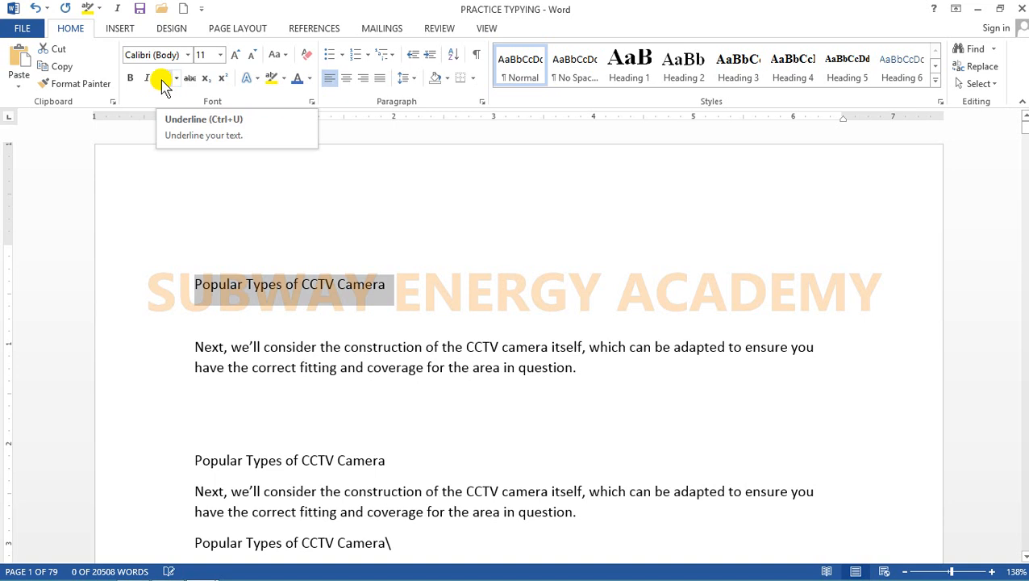
pyautogui.click(174, 79)
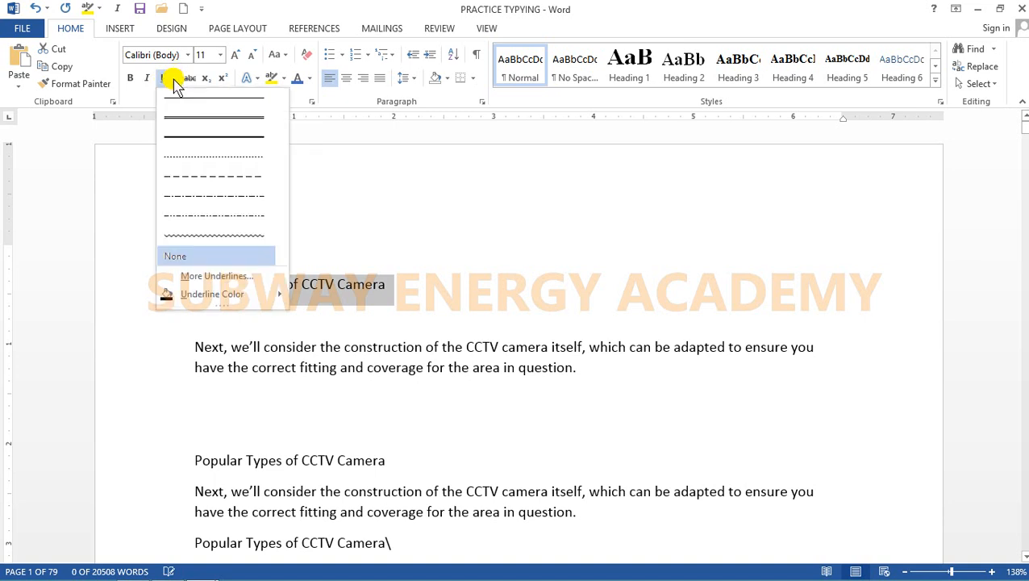
pyautogui.click(197, 156)
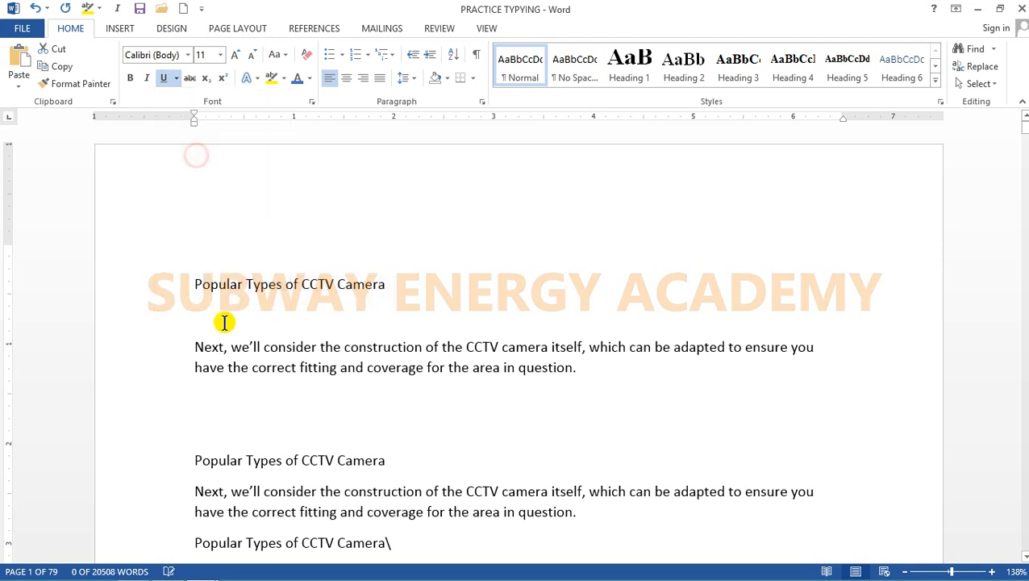
pyautogui.click(177, 78)
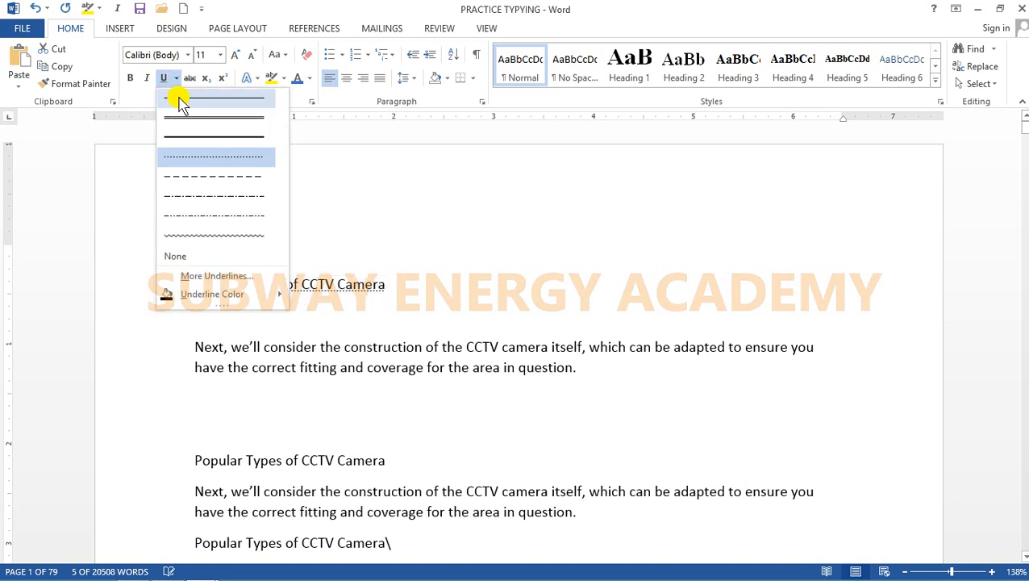
pyautogui.click(176, 97)
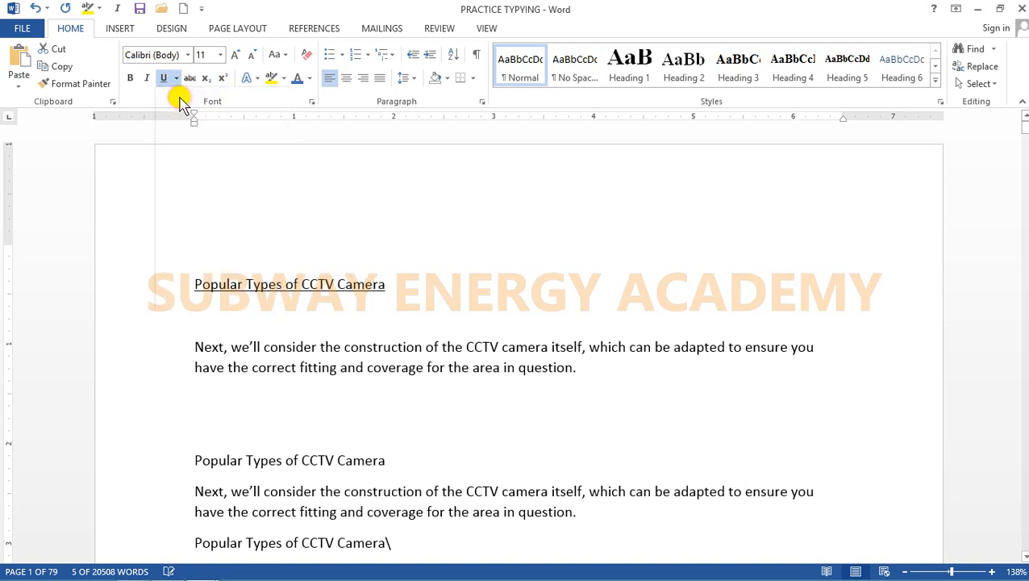
pyautogui.click(259, 290)
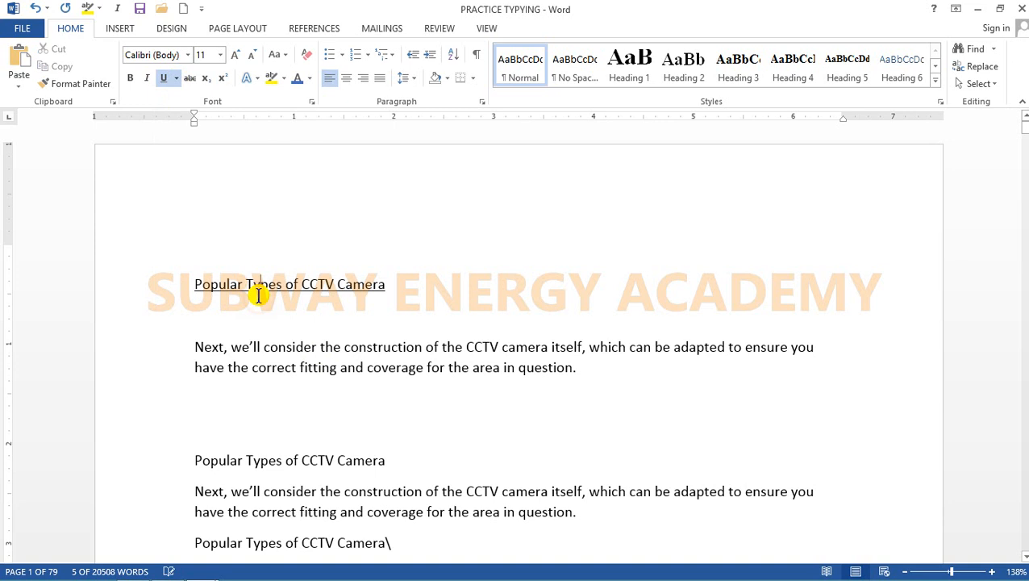
# Step: Remove the underline from the first heading "Popular Types of CCTV Camera"
pyautogui.click(146, 289)
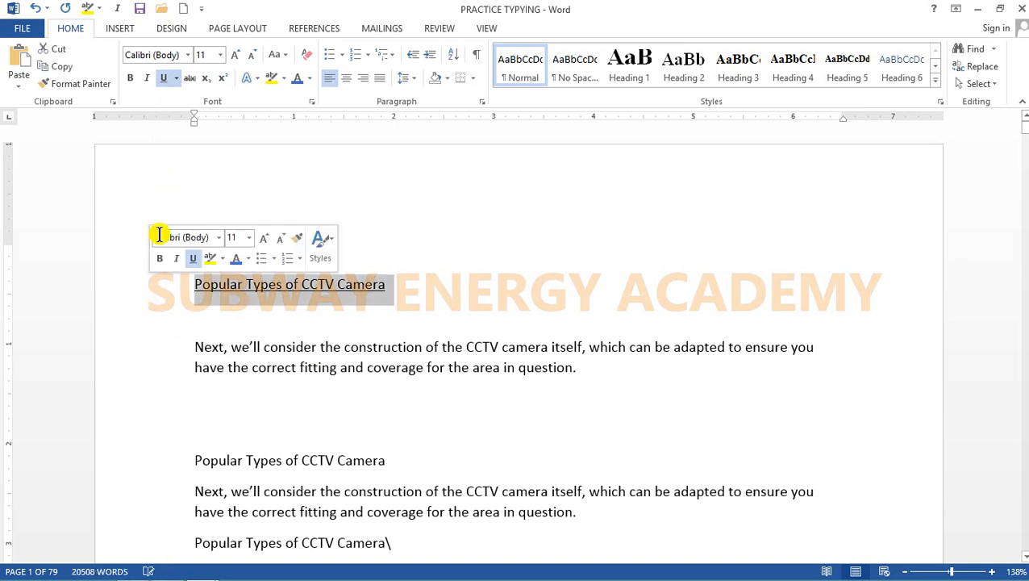
pyautogui.click(176, 78)
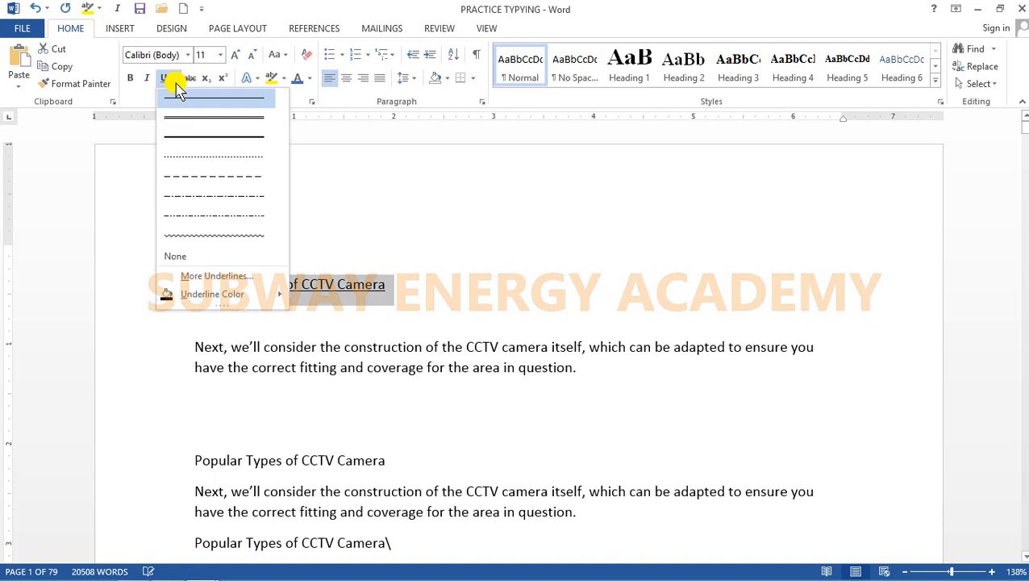
pyautogui.click(178, 97)
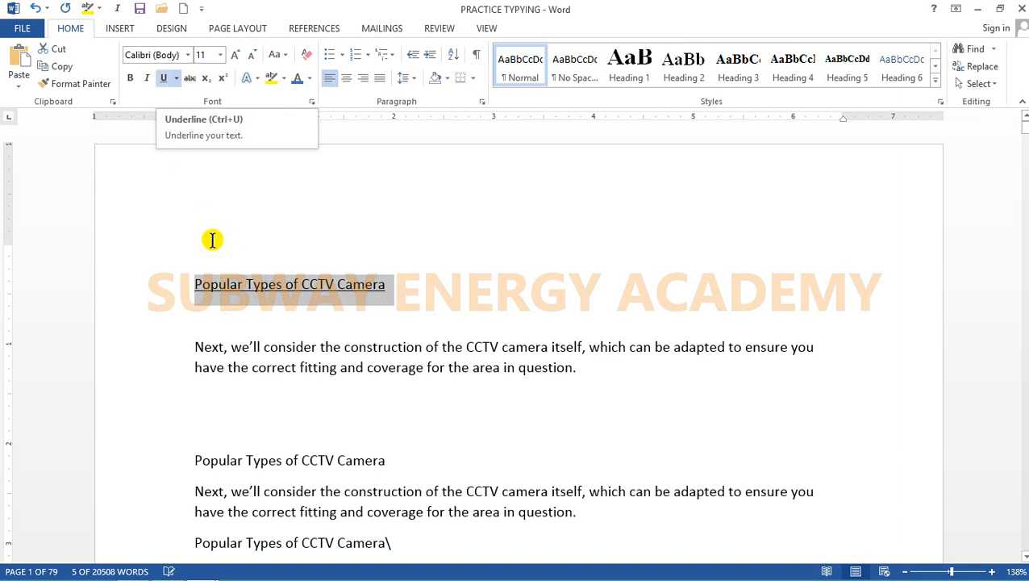
pyautogui.click(175, 76)
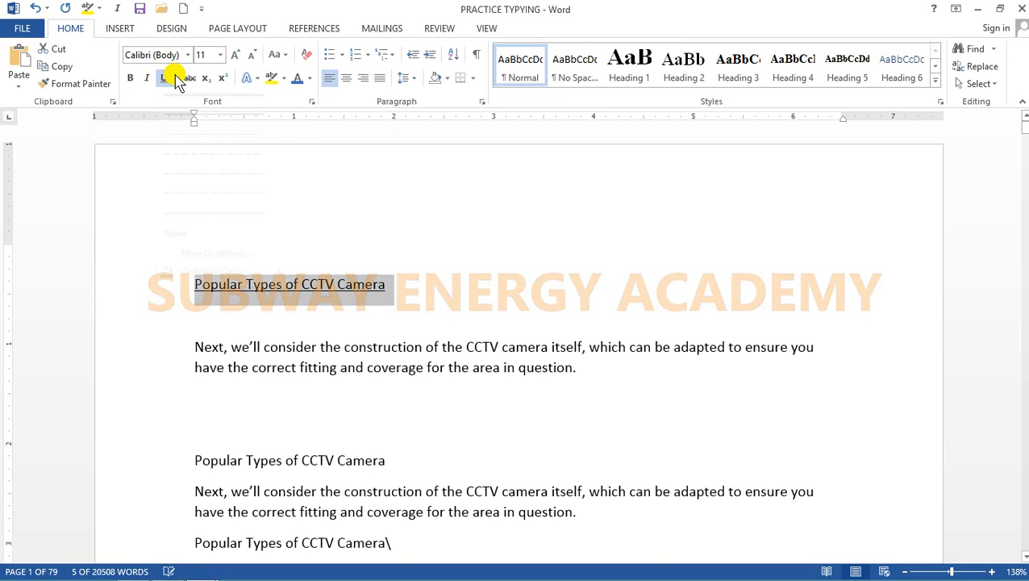
pyautogui.click(176, 77)
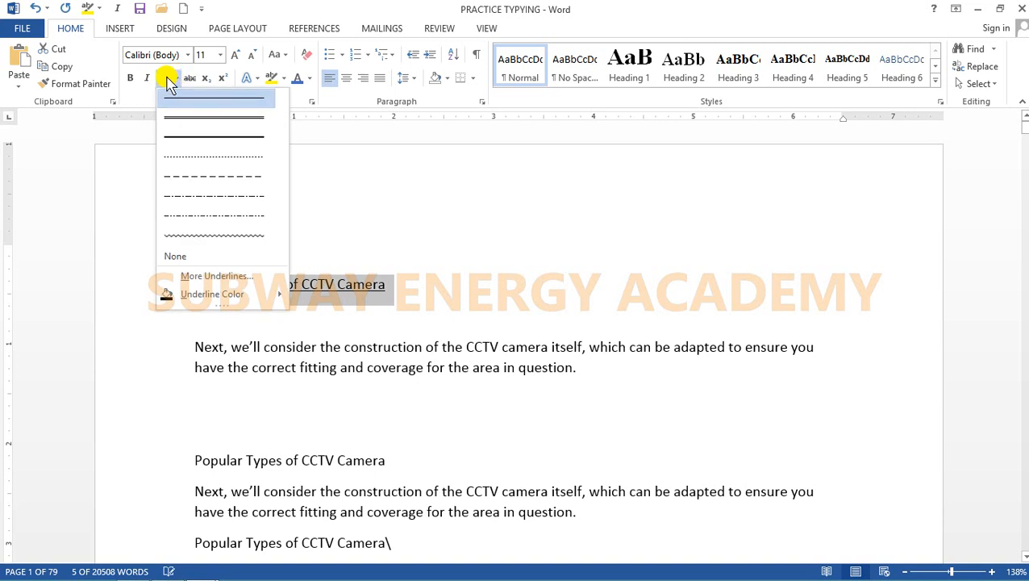
pyautogui.click(168, 79)
pyautogui.click(166, 77)
pyautogui.click(273, 307)
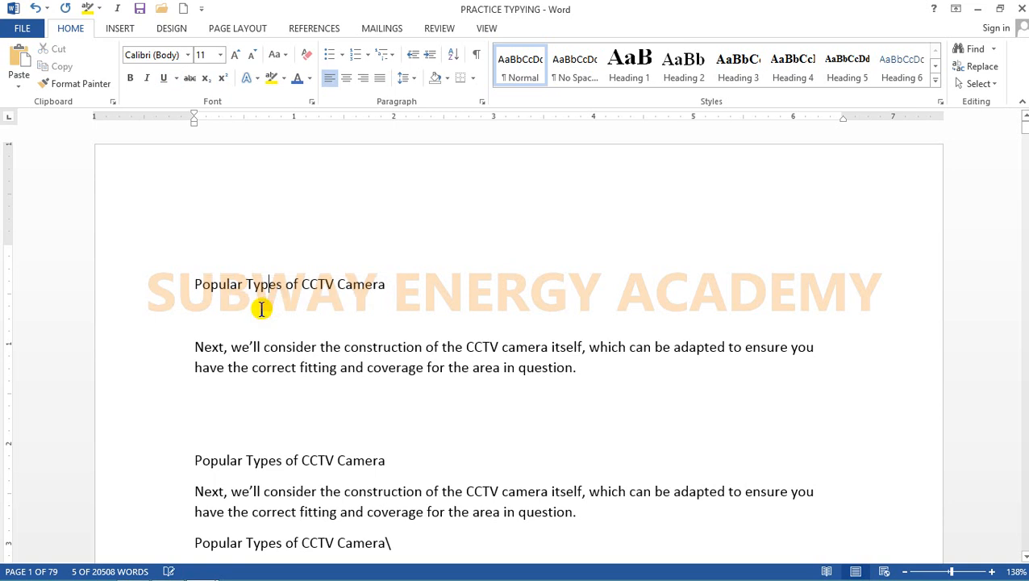
# Step: Add the line "Ctrl + U = Underline" after the Redo entry in the TRAINING document and save it
pyautogui.moveTo(218, 574)
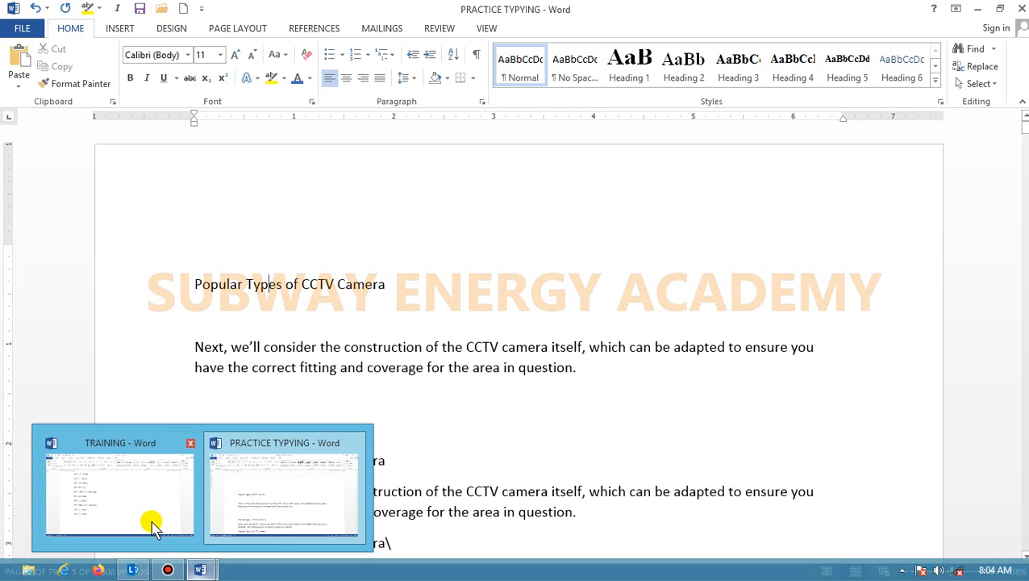
pyautogui.click(149, 519)
pyautogui.click(290, 420)
pyautogui.press('Return')
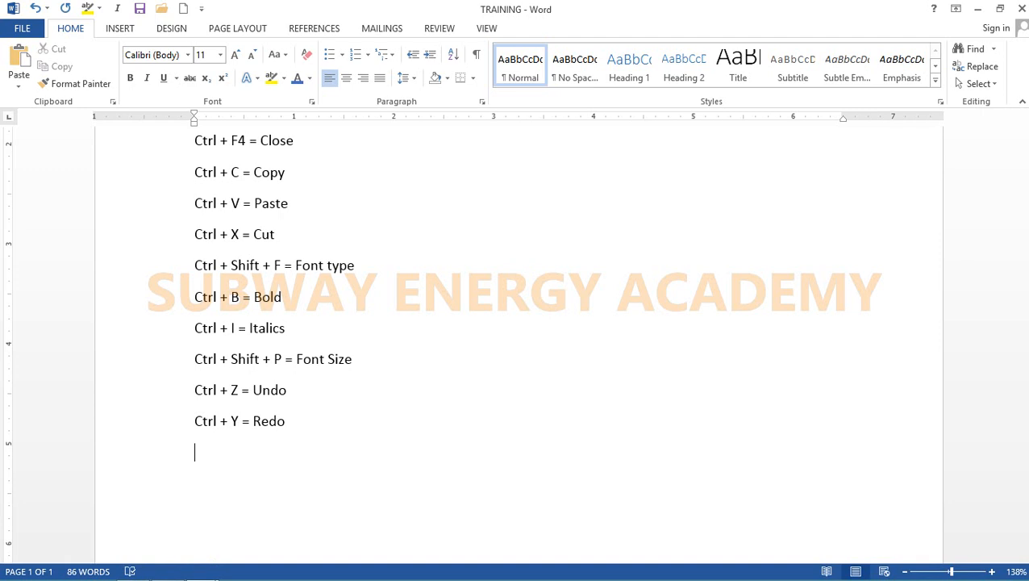
pyautogui.write('Ctrl + U = Underli')
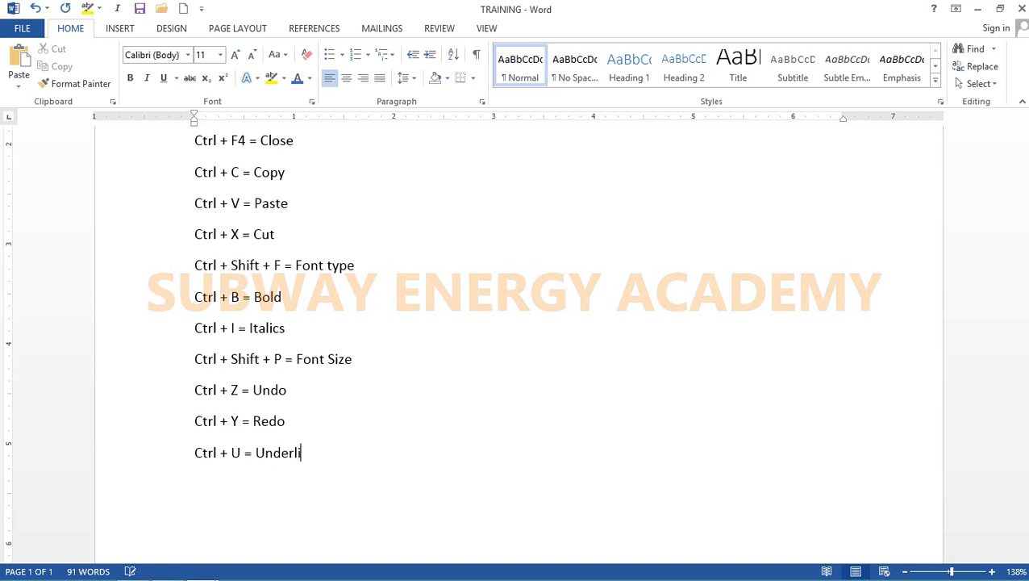
pyautogui.write('ne')
pyautogui.hotkey('ctrl', 's')
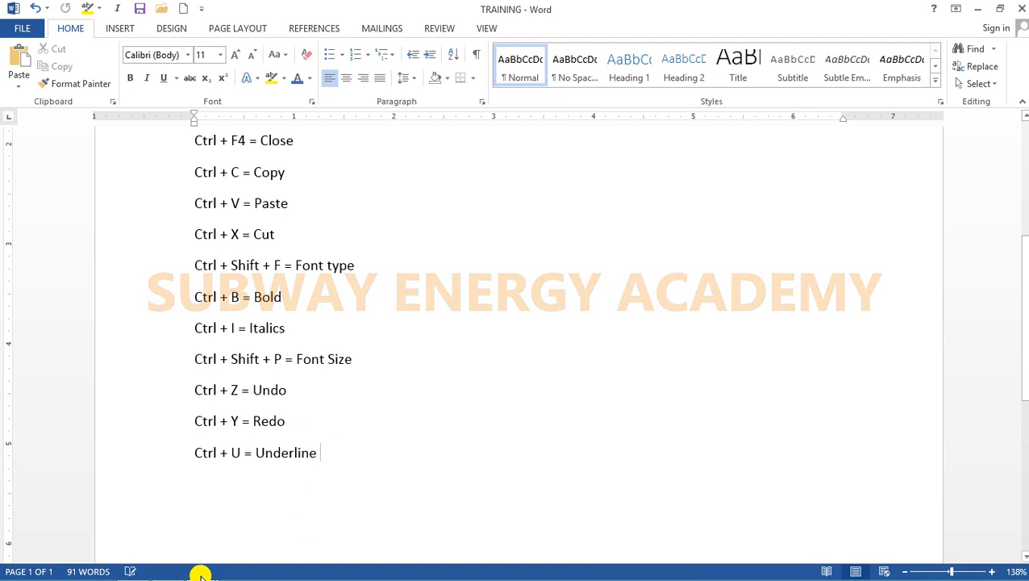
# Step: Switch to the PRACTICE TYPYING document and underline the first two-line paragraph beginning "Next, we'll consider the construction"
pyautogui.moveTo(199, 572)
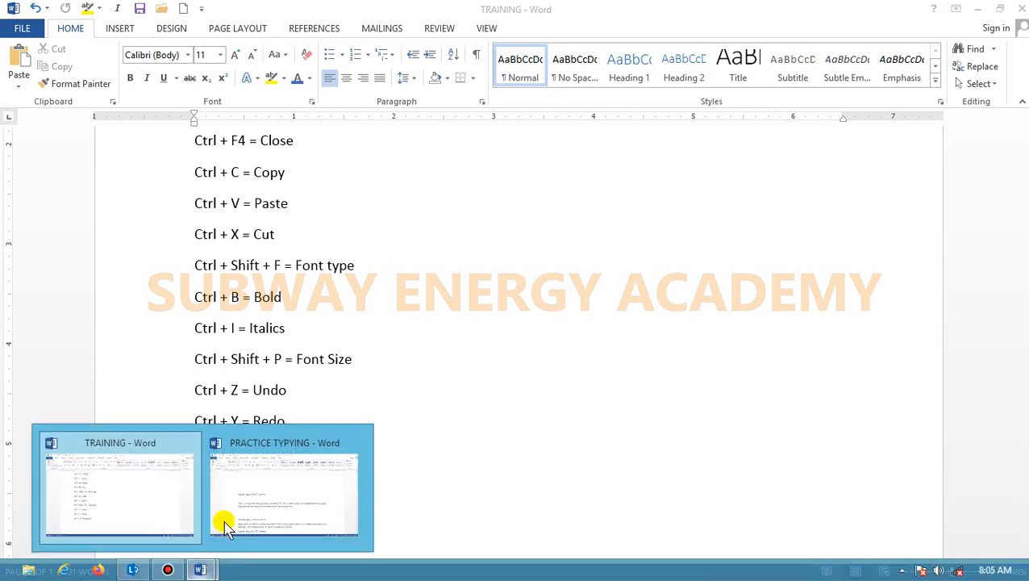
pyautogui.click(246, 510)
pyautogui.moveTo(174, 346); pyautogui.dragTo(184, 379)
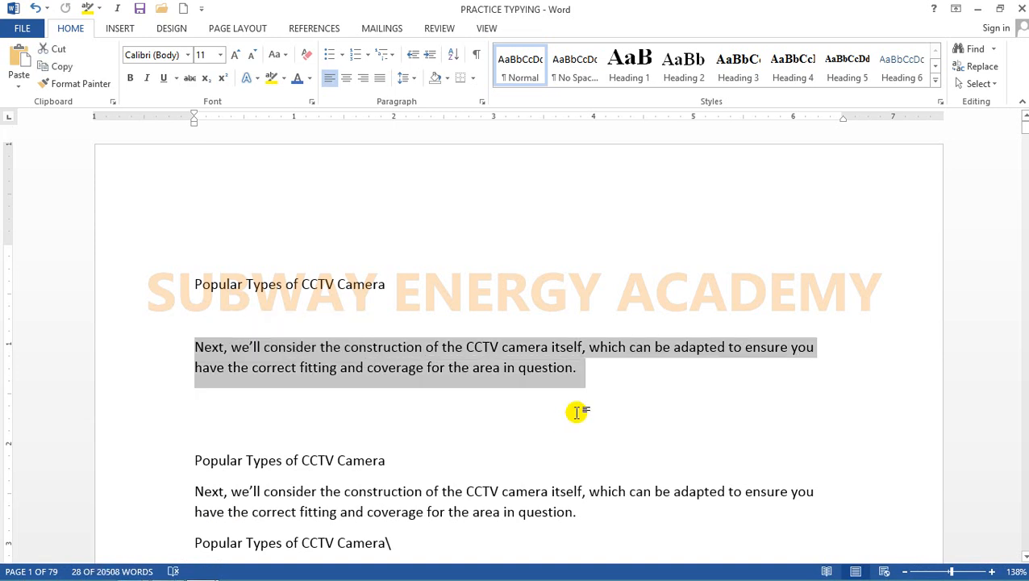
pyautogui.hotkey('ctrl', 'u')
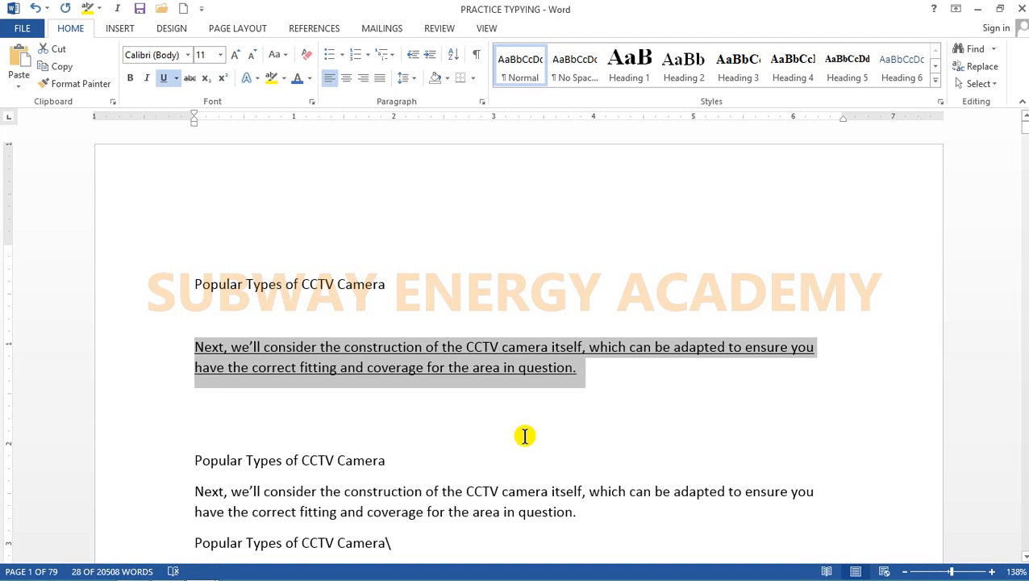
pyautogui.click(422, 365)
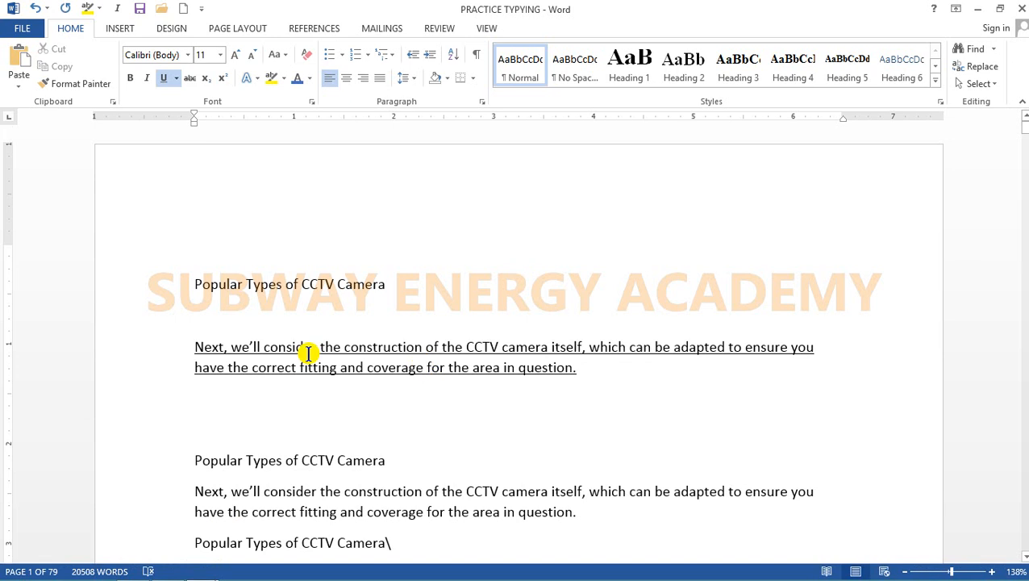
# Step: Remove the underline from the first "Next, we'll consider" paragraph and apply strikethrough to it
pyautogui.moveTo(163, 349); pyautogui.dragTo(168, 367)
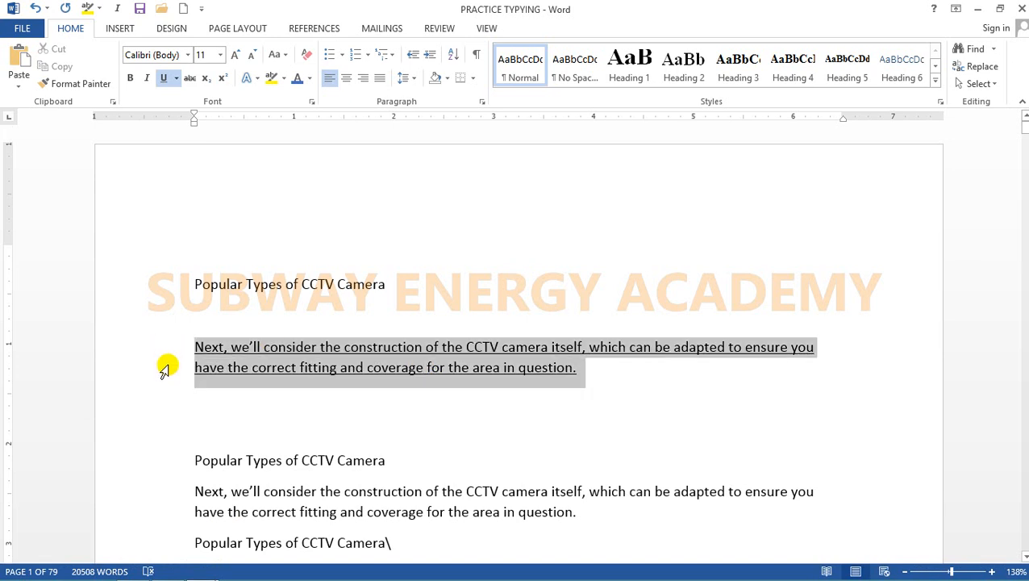
pyautogui.click(164, 77)
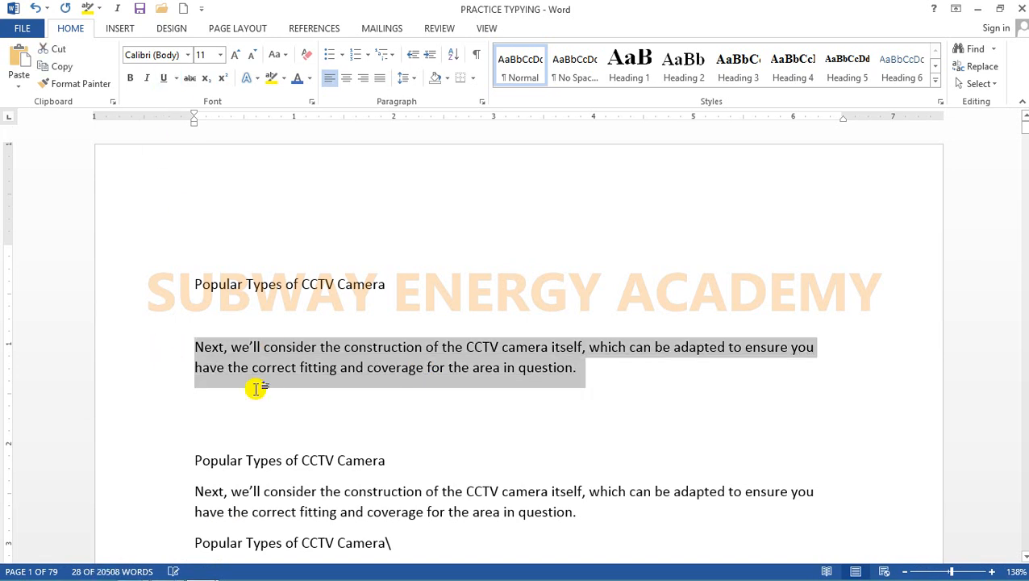
pyautogui.click(165, 77)
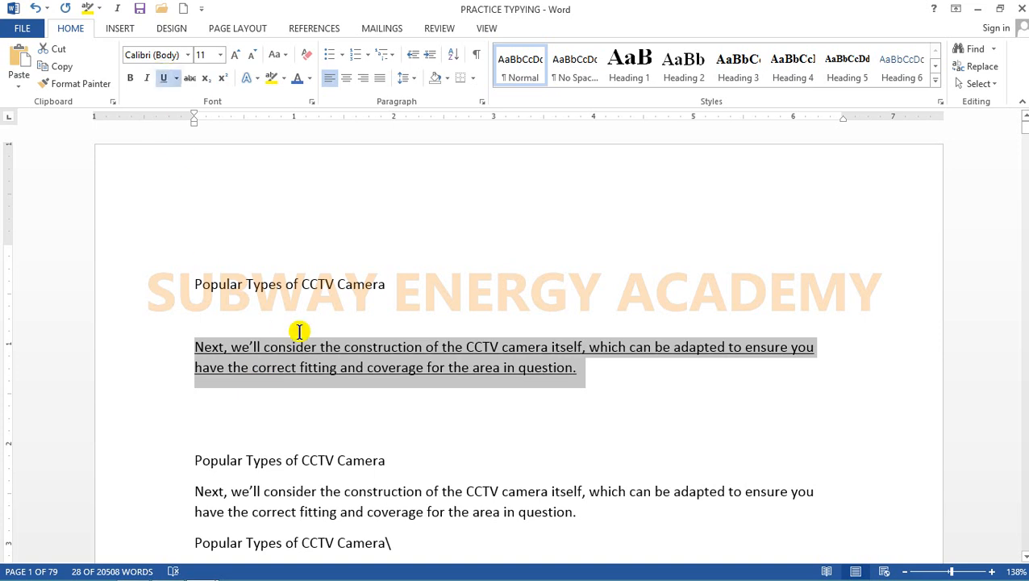
pyautogui.click(164, 78)
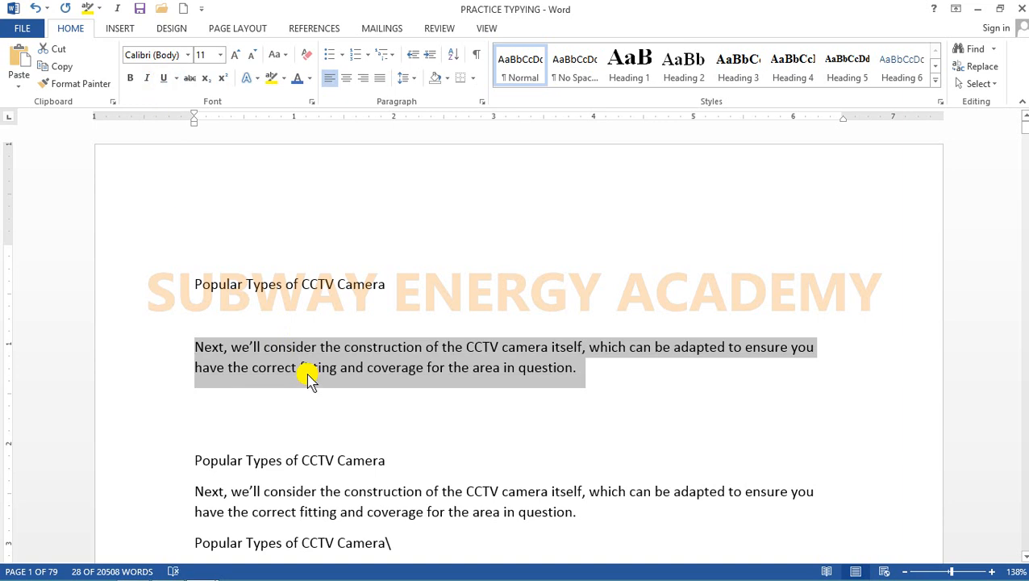
pyautogui.click(190, 81)
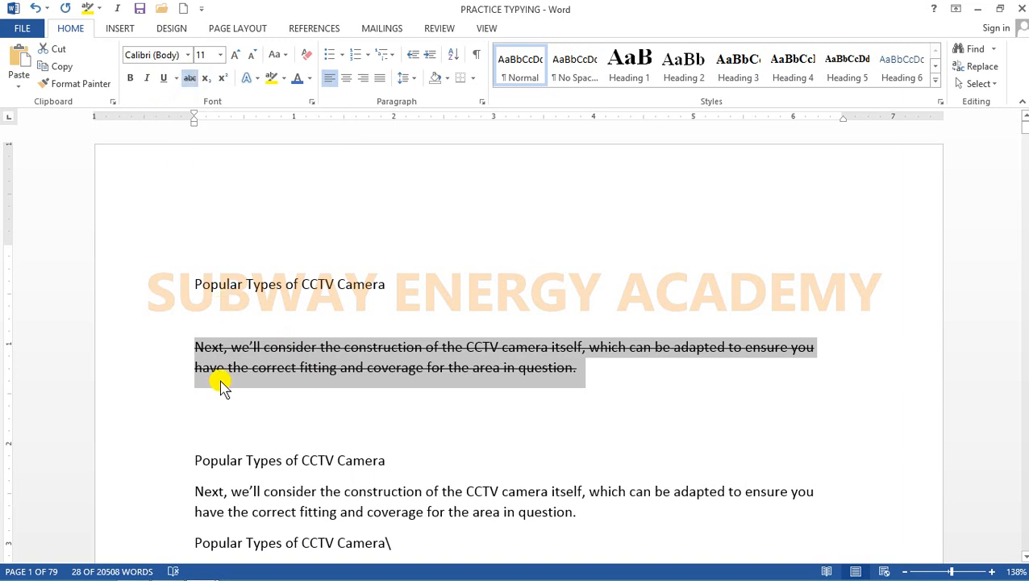
pyautogui.click(298, 355)
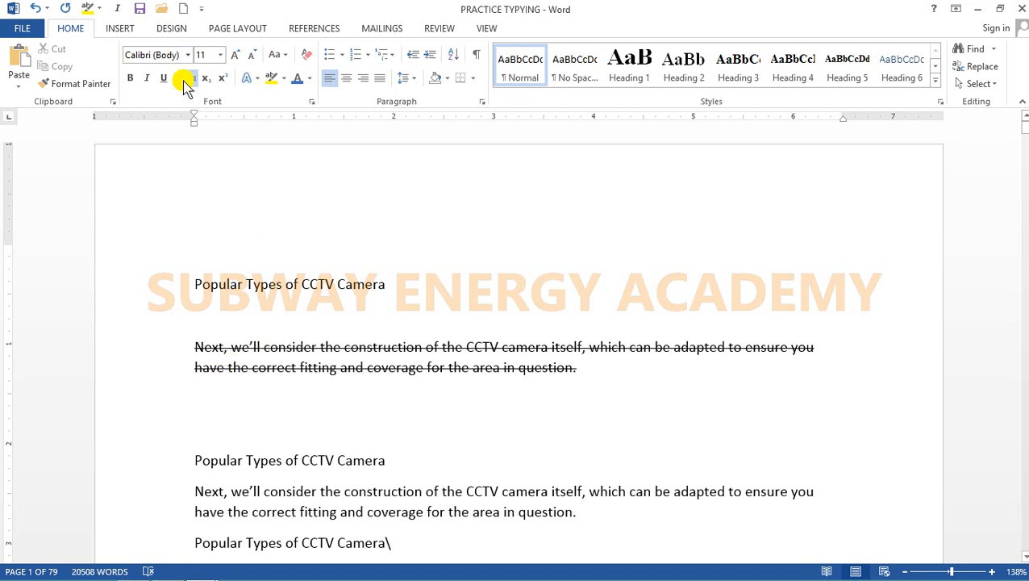
# Step: Apply a double underline to the first heading "Popular Types of CCTV Camera"
pyautogui.click(171, 283)
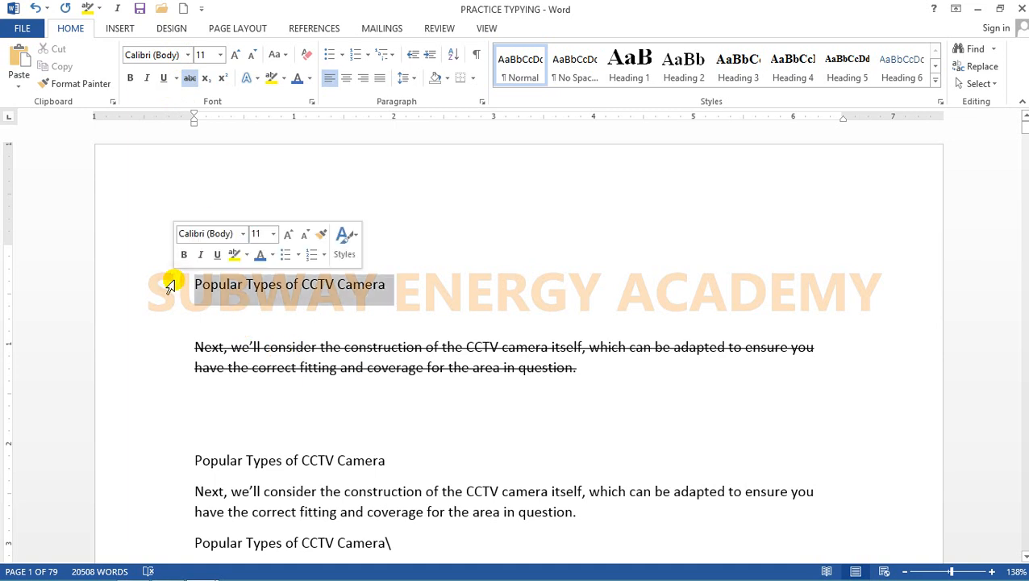
pyautogui.click(176, 79)
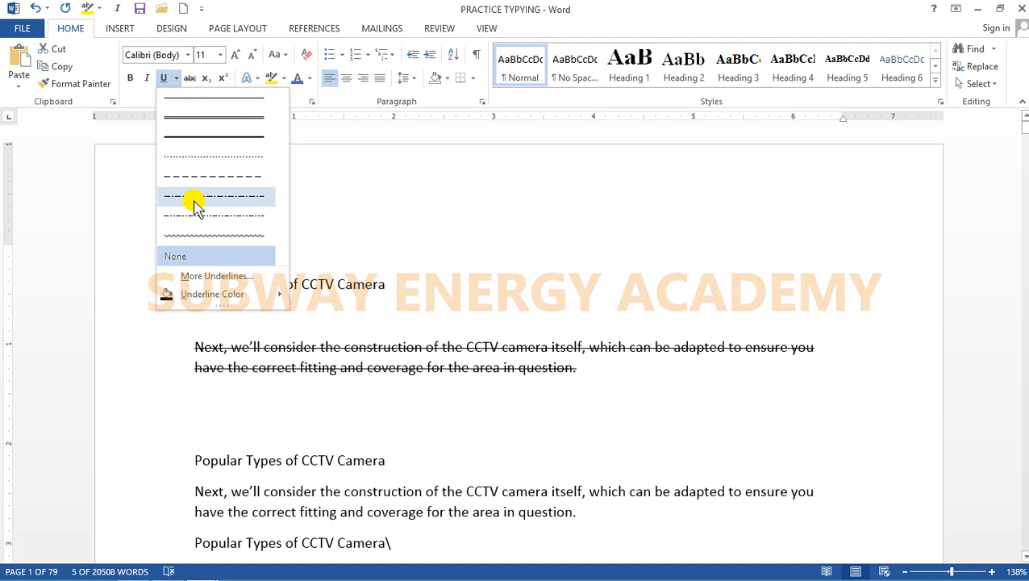
pyautogui.click(209, 120)
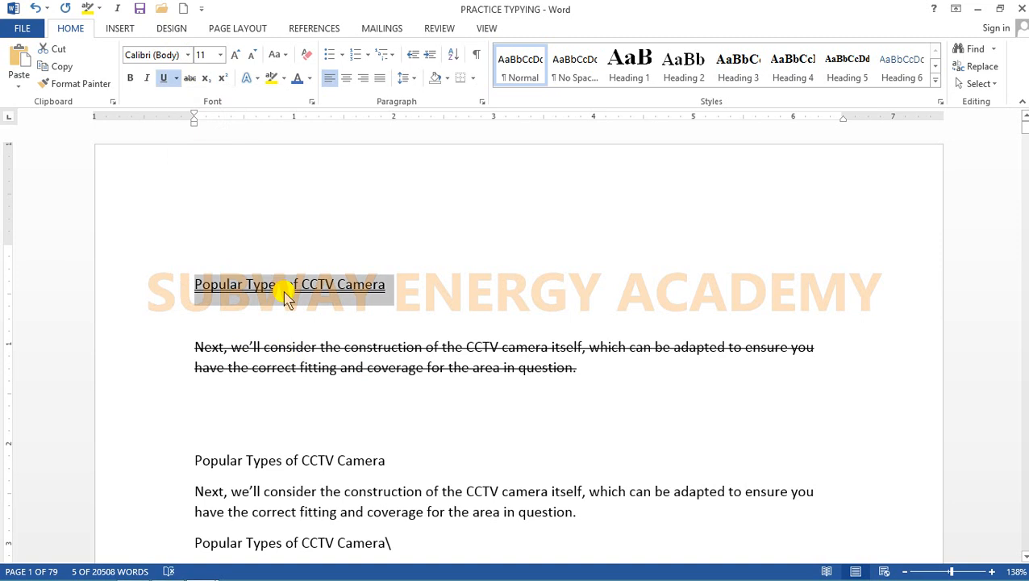
# Step: Set the underline color of the first heading to the standard red and deselect the heading
pyautogui.click(175, 78)
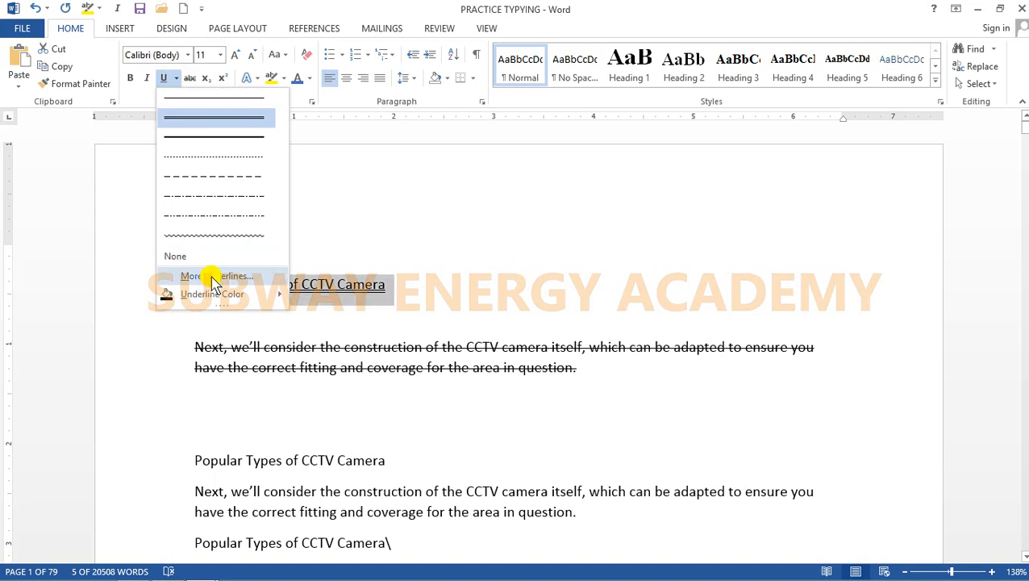
pyautogui.moveTo(232, 296)
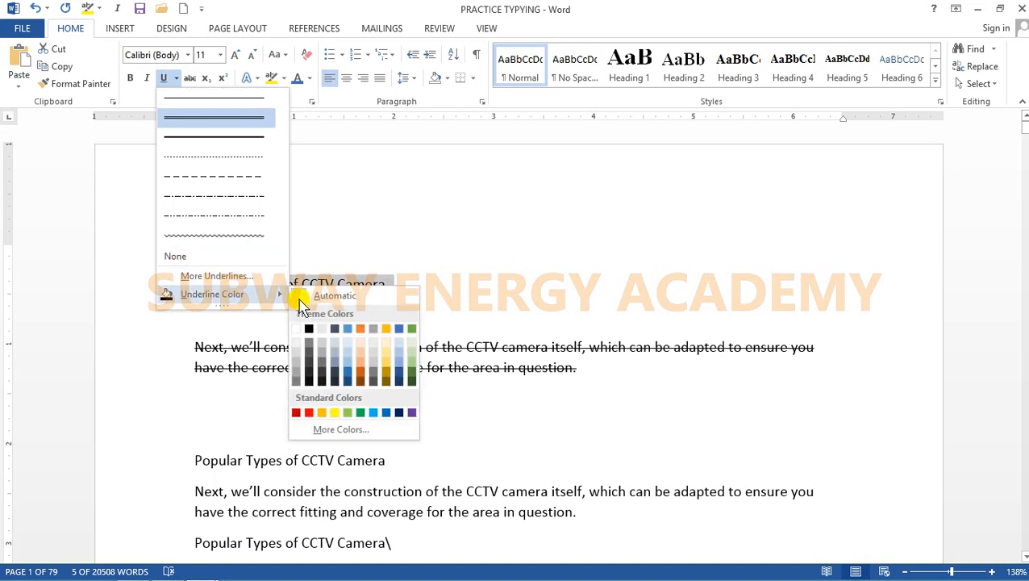
pyautogui.click(306, 413)
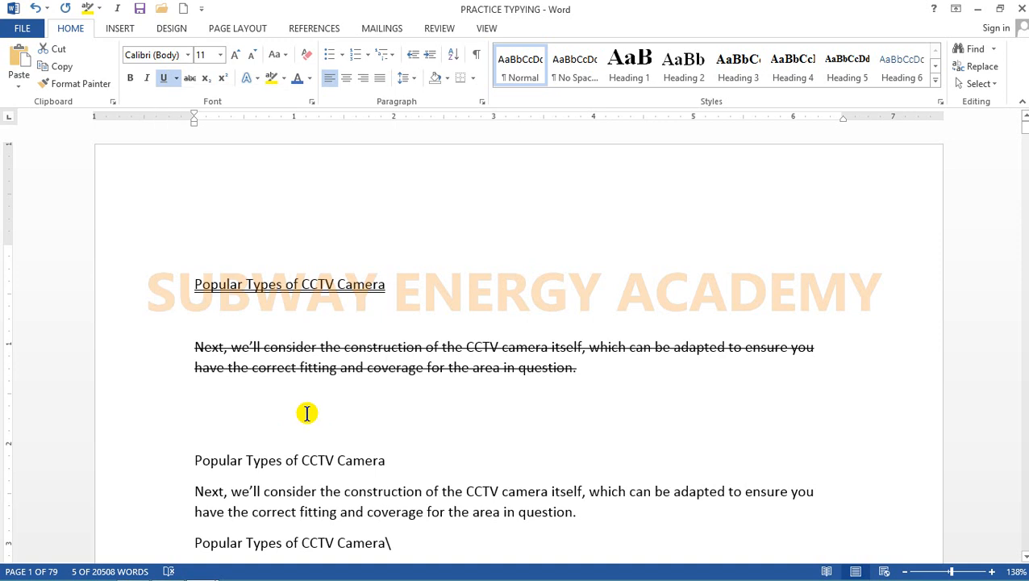
pyautogui.click(307, 320)
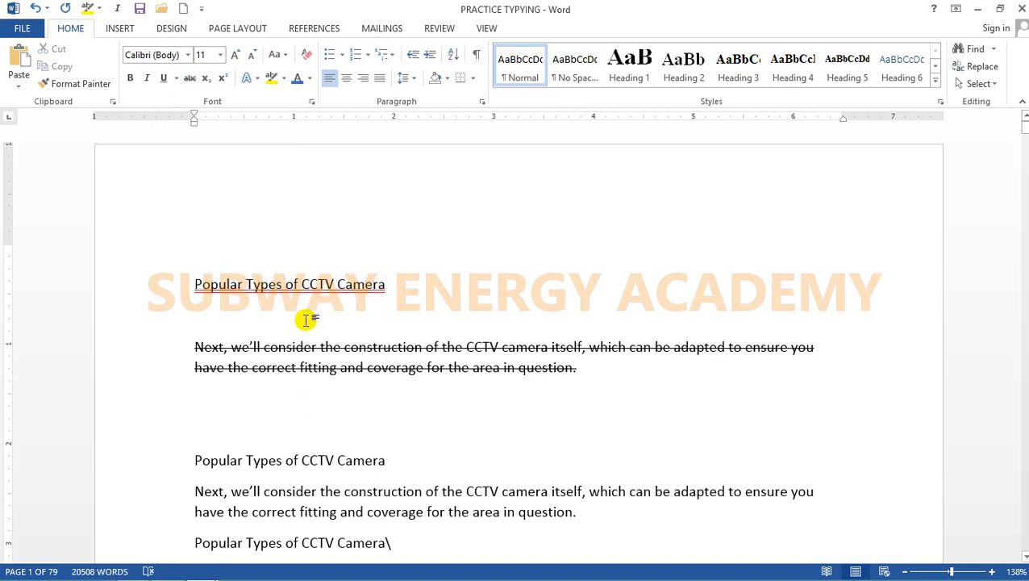